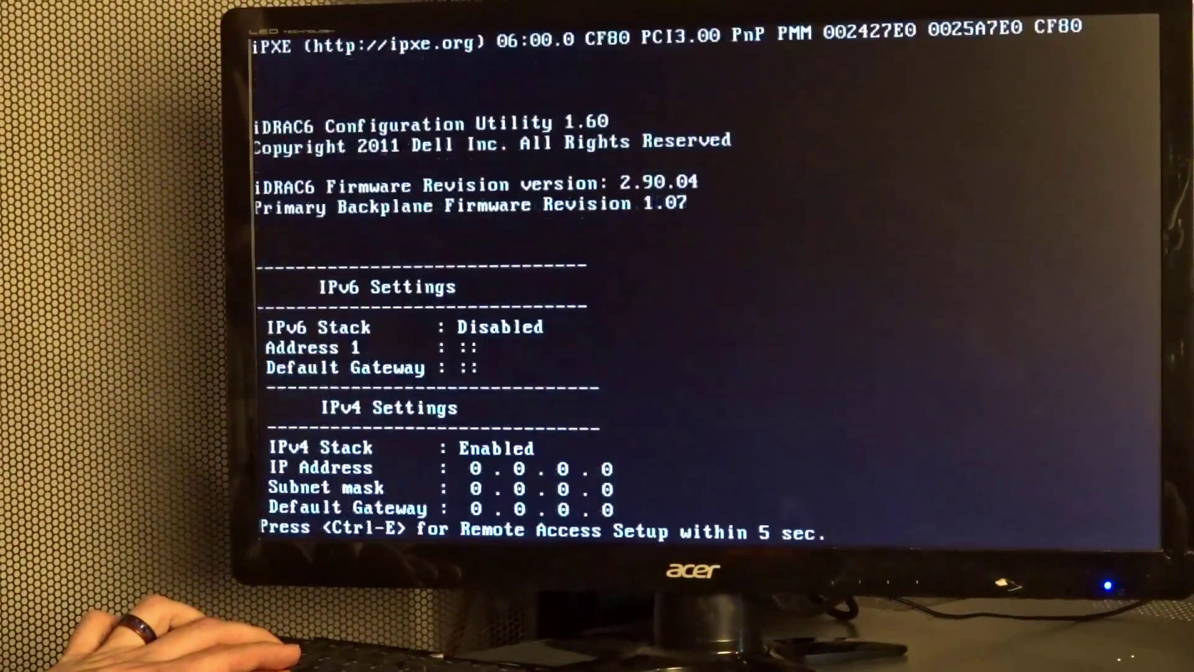
Step: Open the iDRAC6 Configuration Utility at boot and set LAN Parameters NIC Selection to Dedicated
key(ctrl+e)
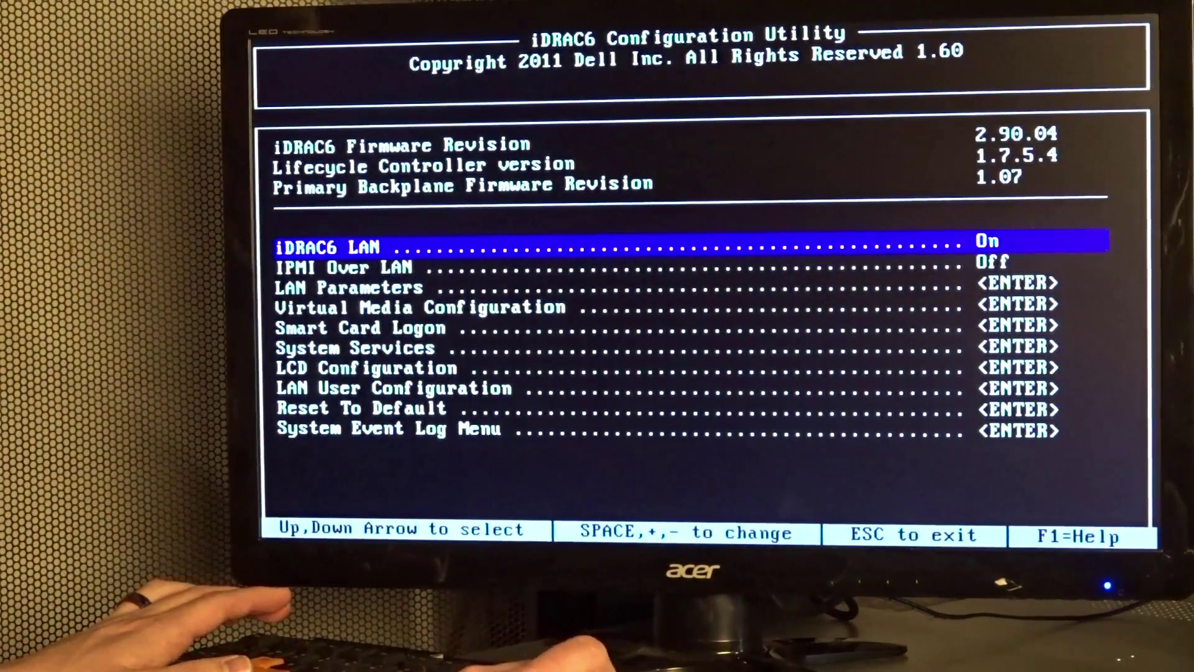
key(Down)
key(Down)
key(Return)
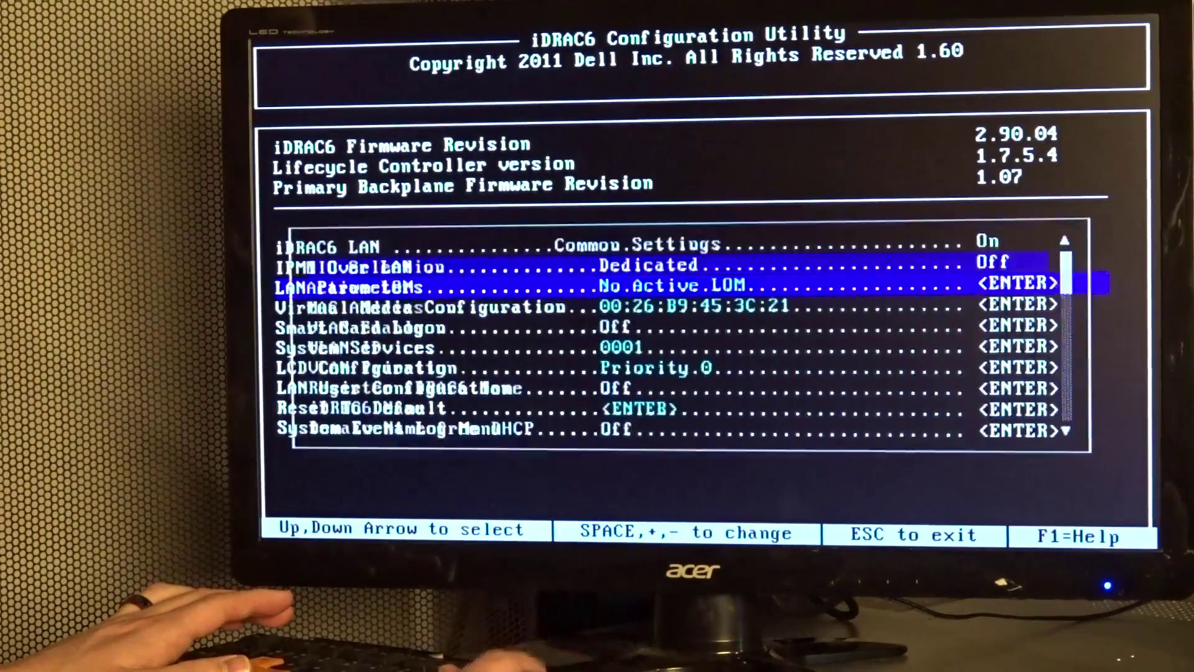
key(space)
key(space)
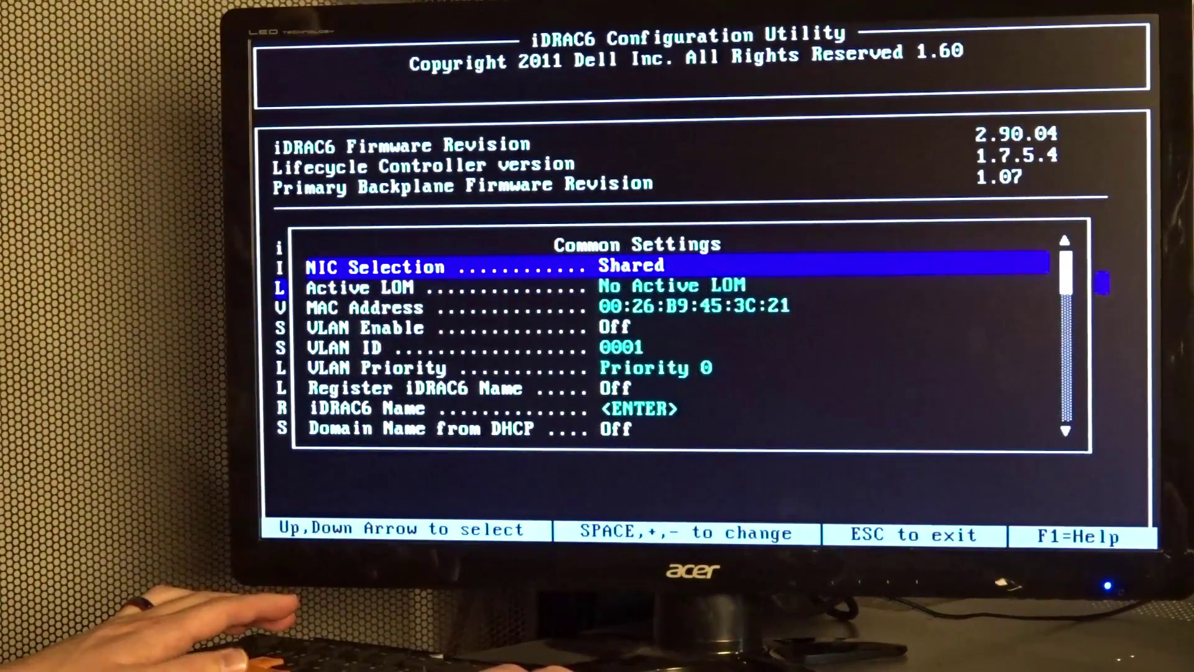
key(space)
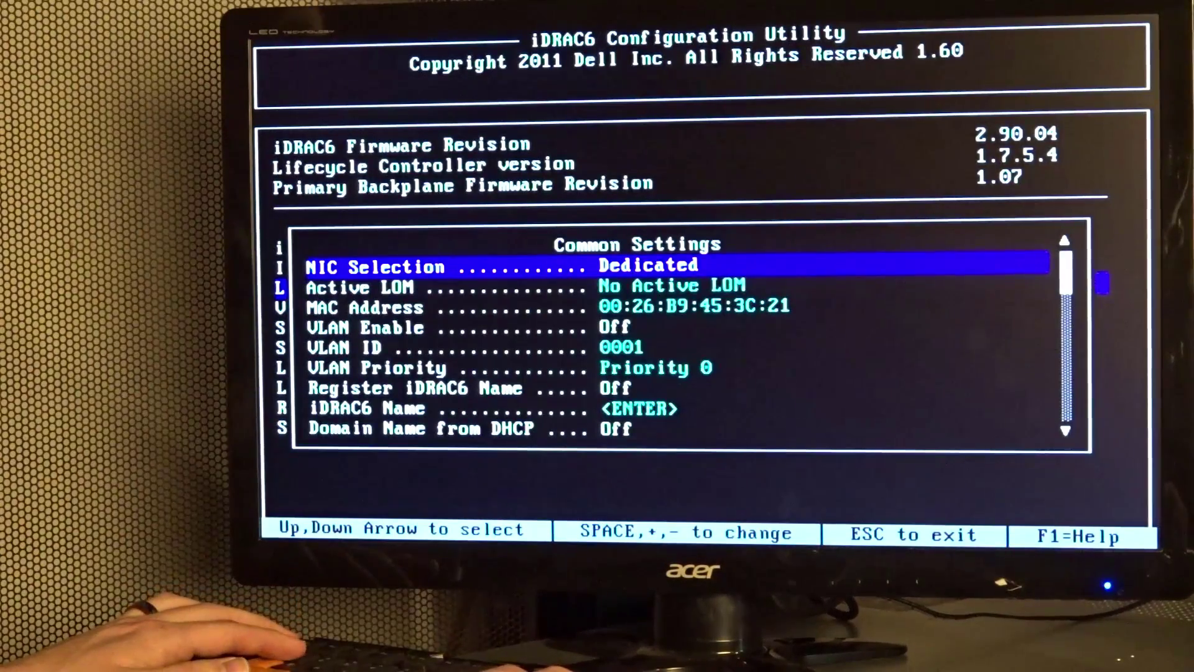
Step: Confirm IPv4 Address Source is DHCP and leave LAN Parameters for the save-or-discard prompt
key(Down)
key(Down)
key(Down)
key(Down)
key(Down)
key(Down)
key(Down)
key(Down)
key(Down)
key(Down)
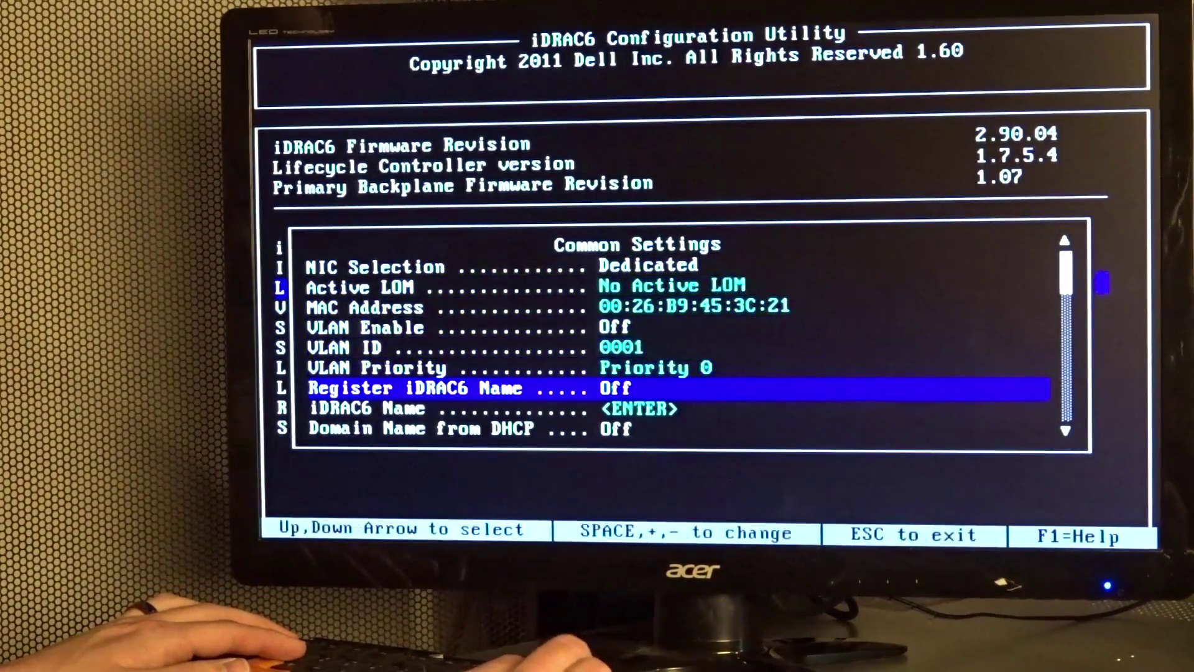
key(Down)
key(Down)
key(Down)
key(Down)
key(Down)
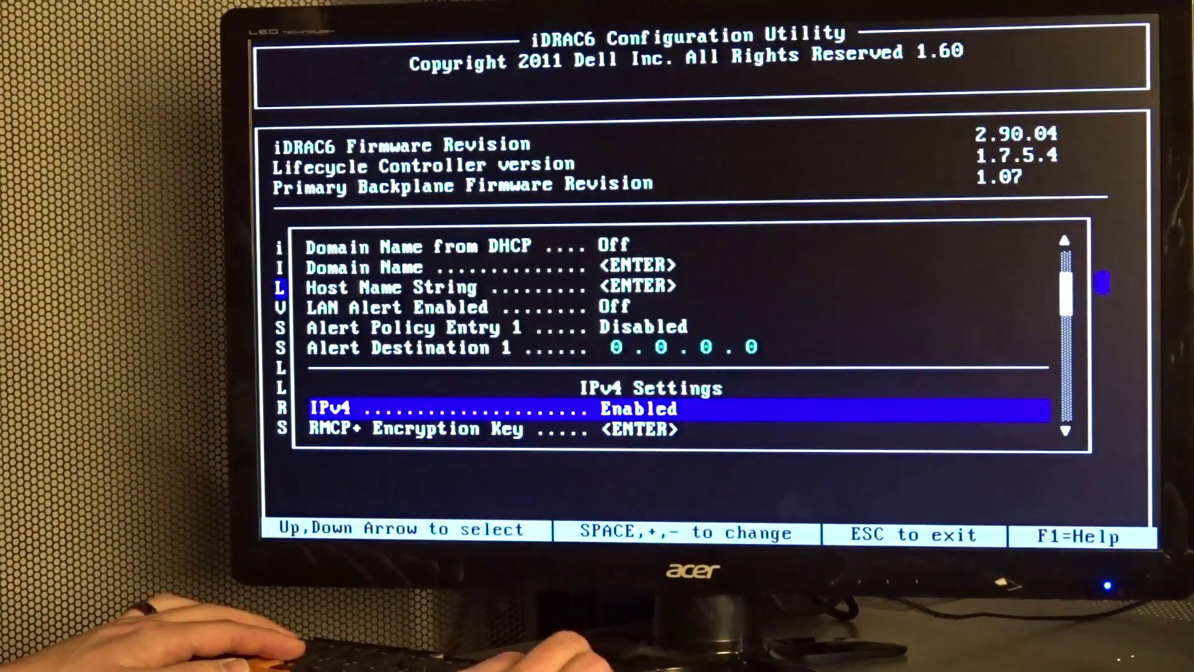
key(Down)
key(Down)
key(Down)
key(Up)
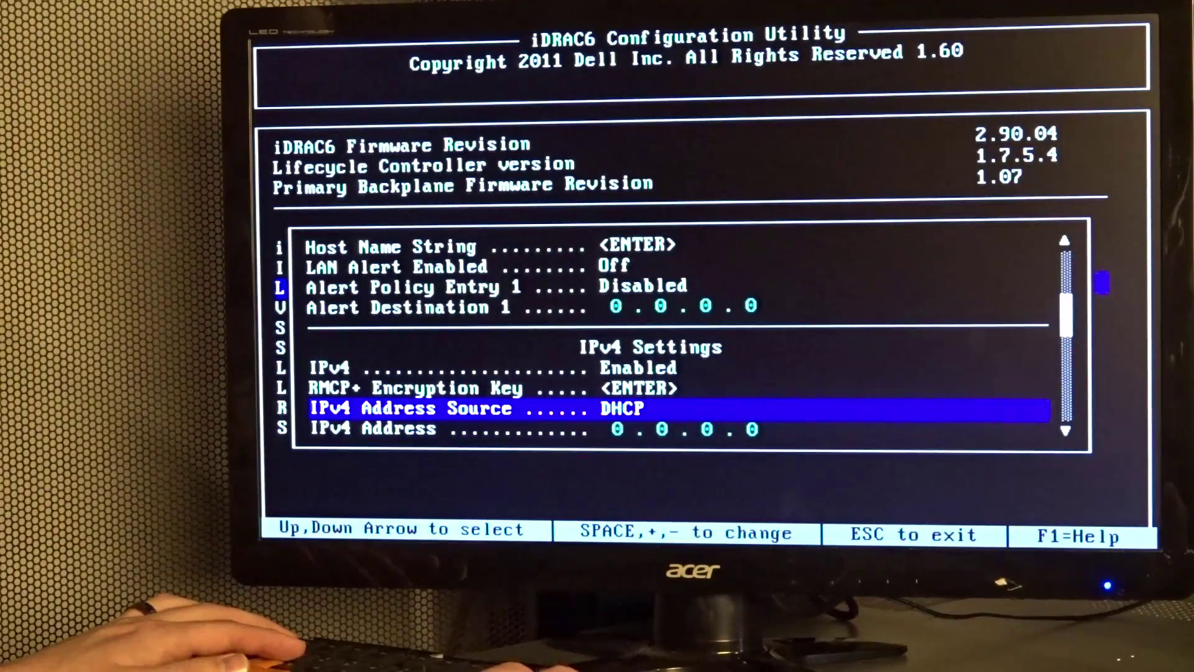
key(Escape)
key(Escape)
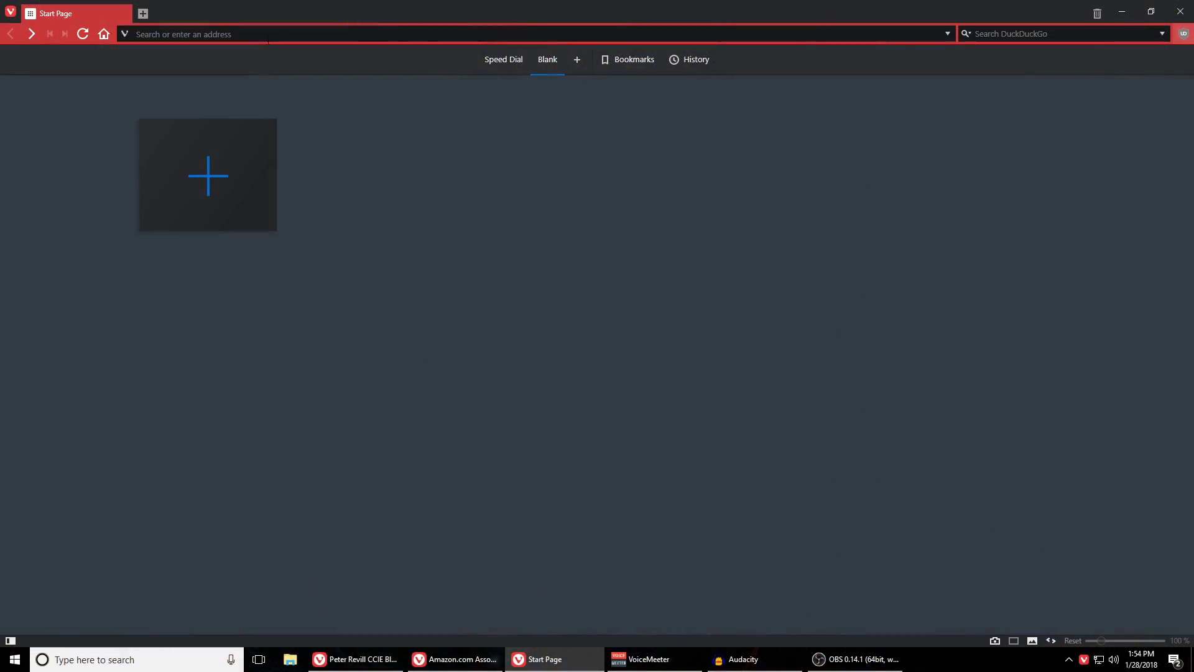
Step: Open the iDRAC web interface at 10.0.20.133, launch the Virtual Console, and save viewer.jnlp
click(268, 38)
text(10.0.)
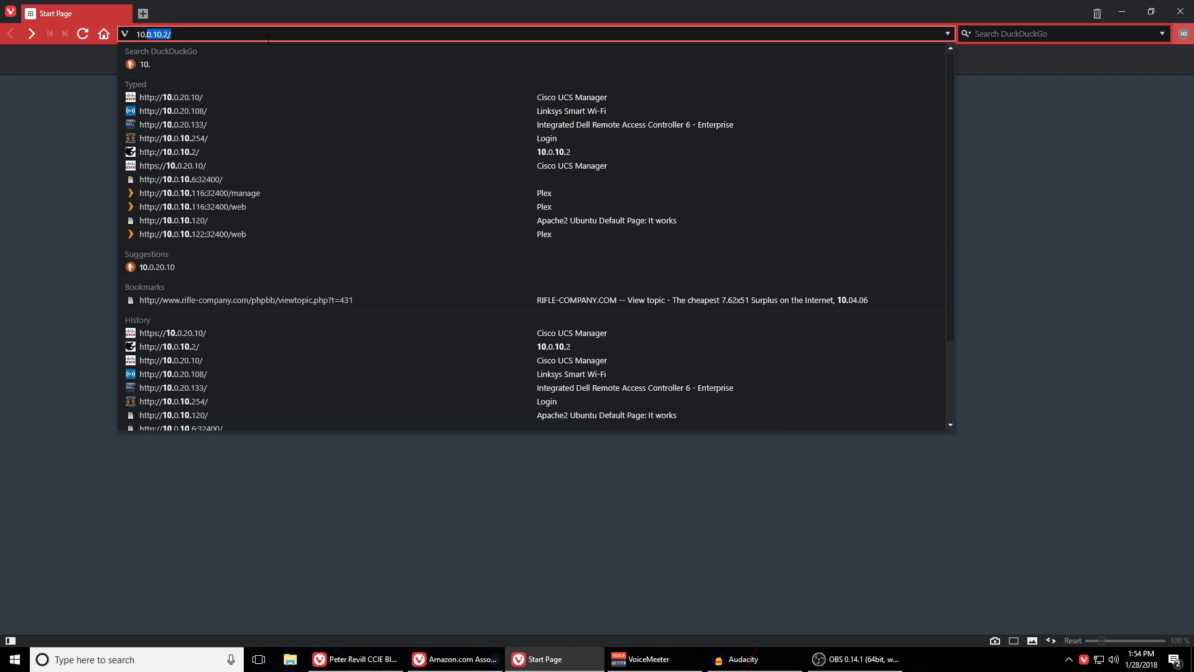
text(20.133/index.html)
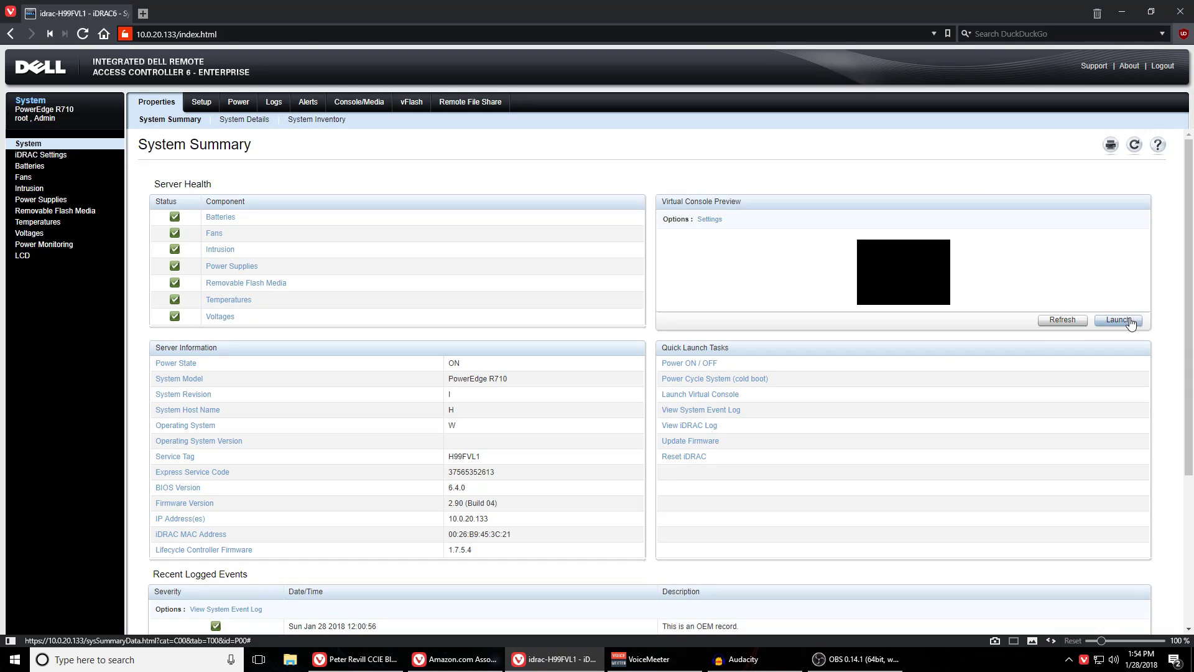
click(1118, 319)
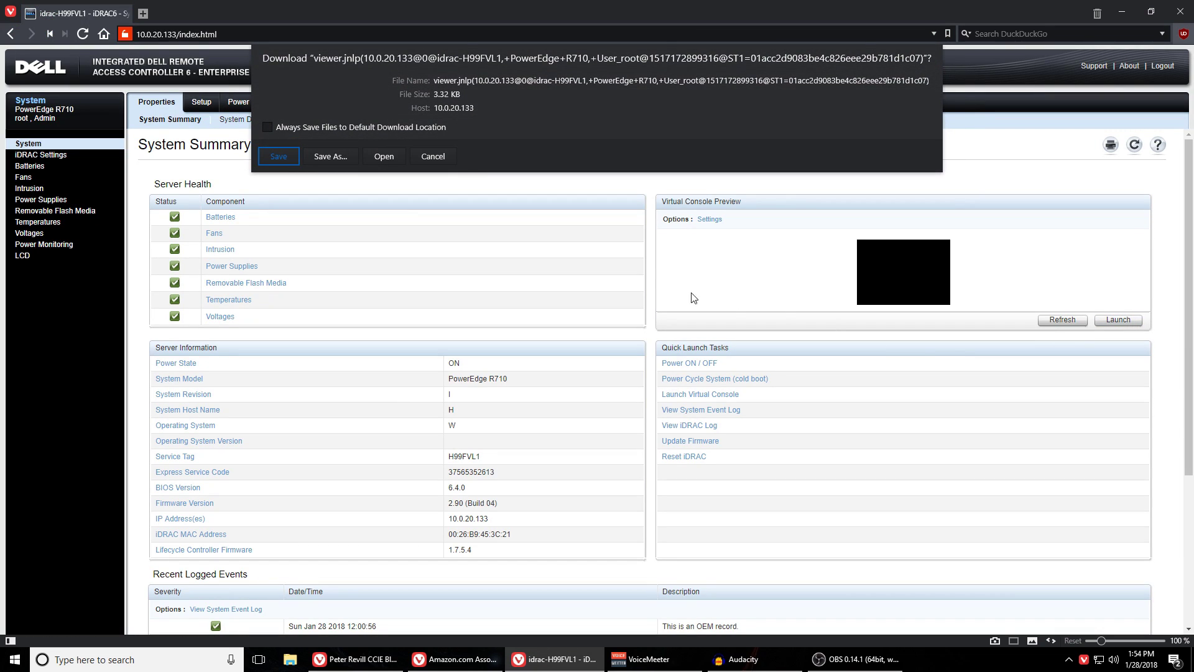
key(Return)
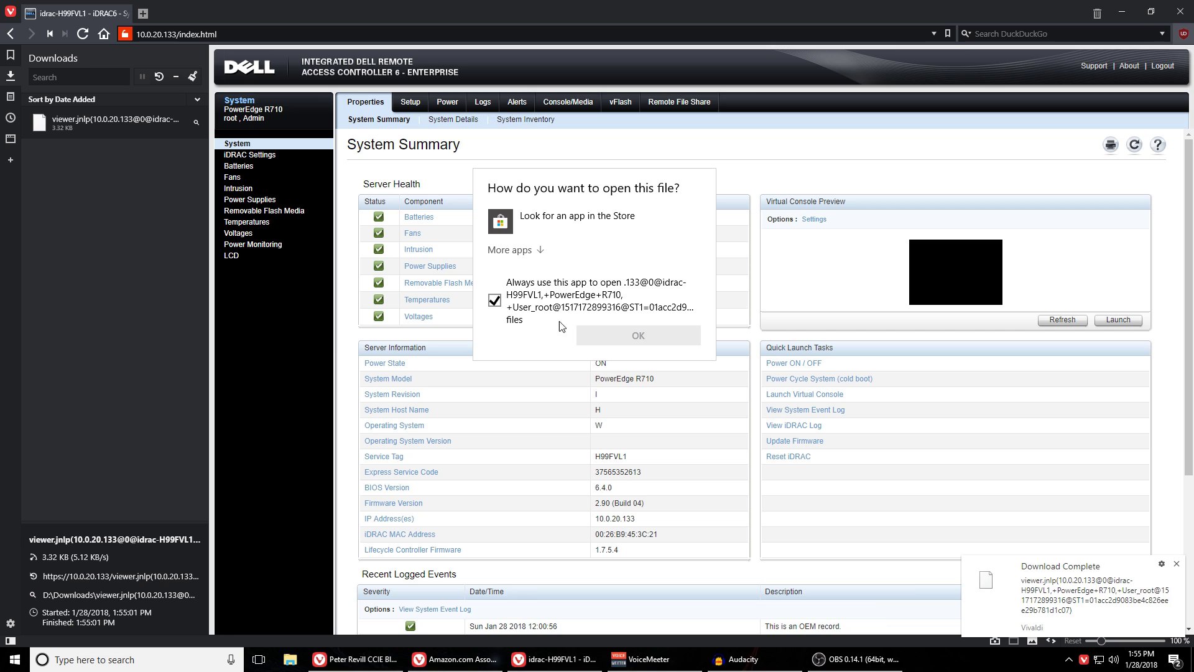
right_click(112, 125)
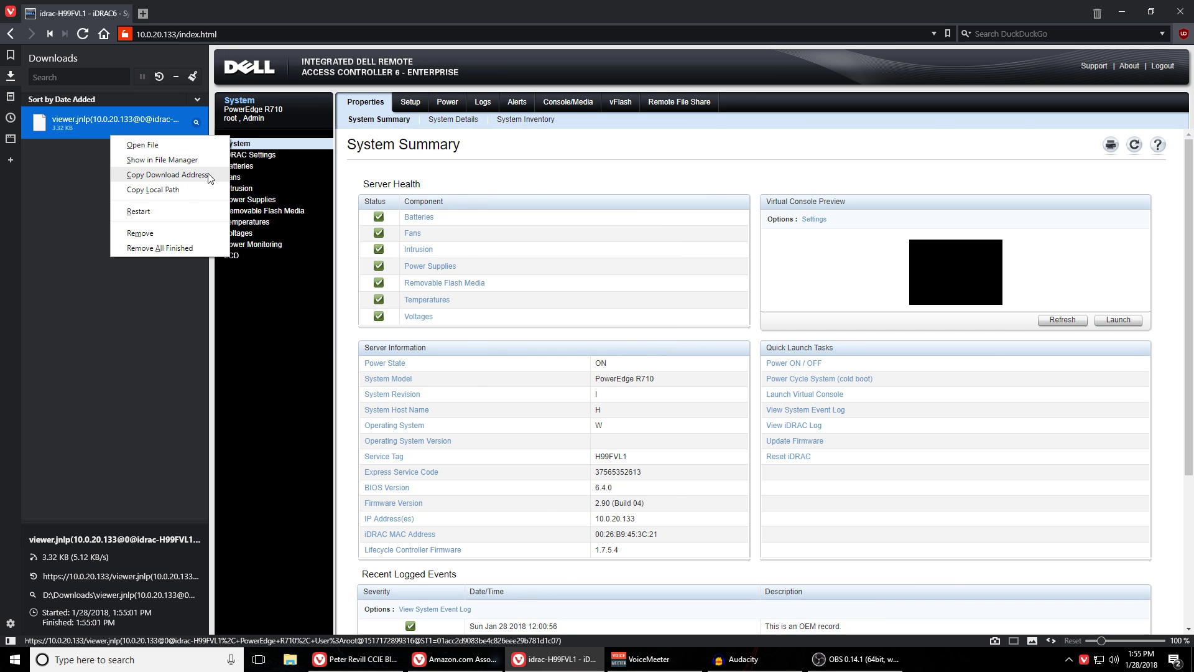
Step: Rename the downloaded console file in Downloads to viewer.jnlp, accepting the extension-change warning
click(171, 160)
right_click(485, 460)
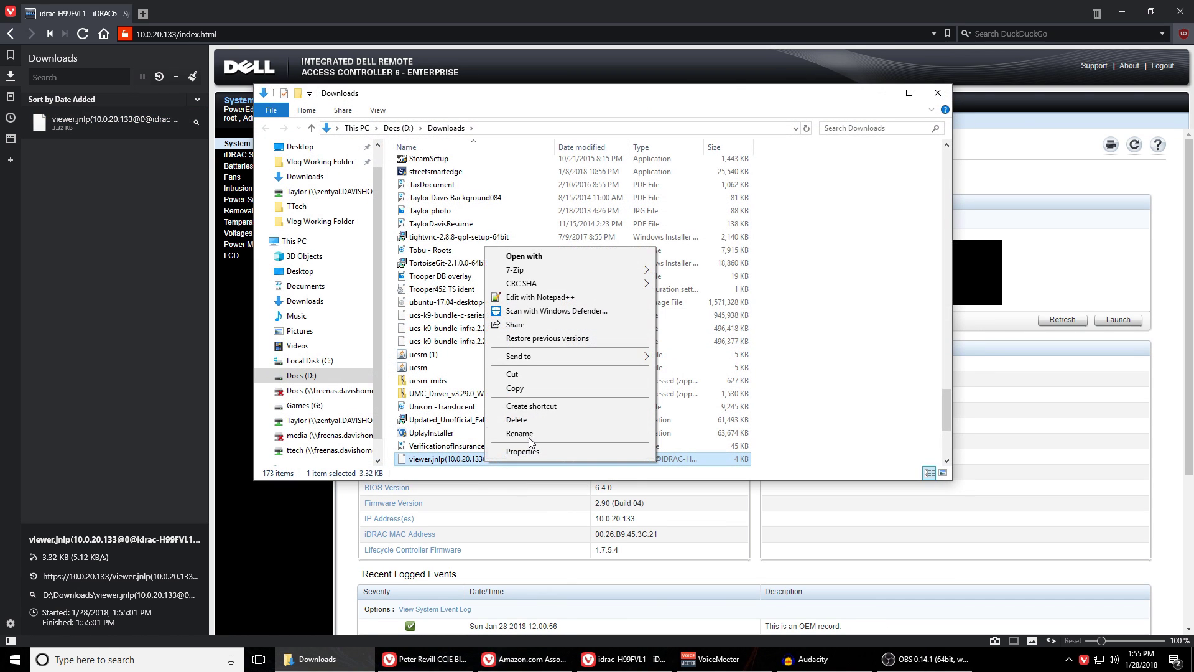
click(527, 433)
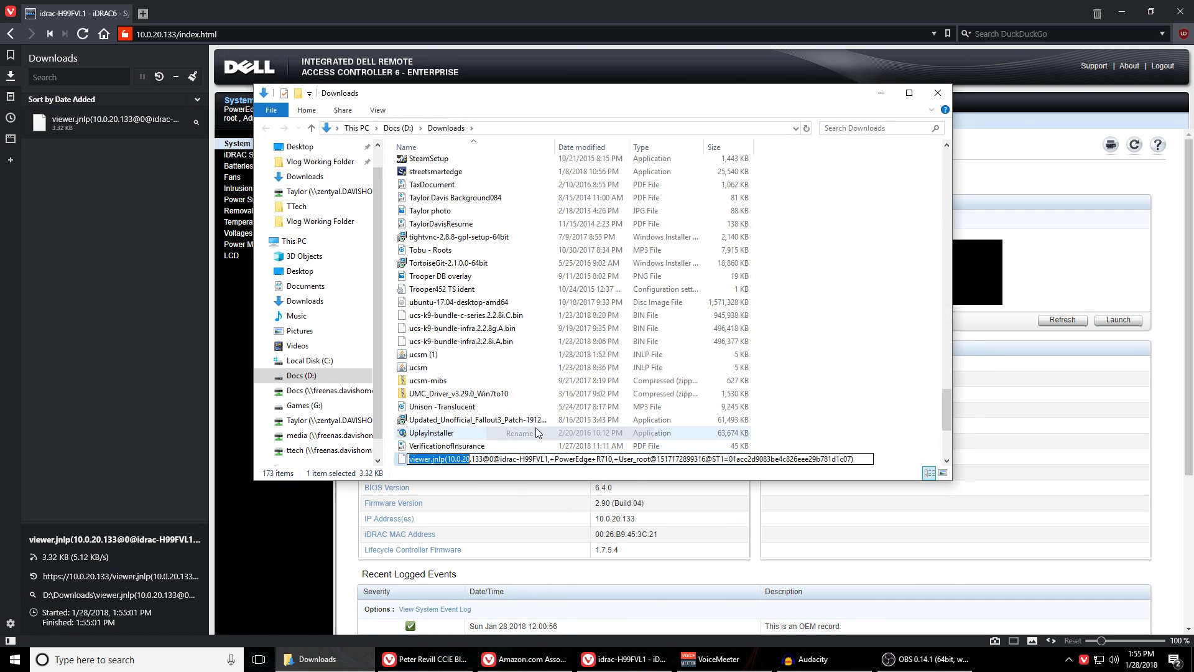
click(444, 460)
drag(444, 460, 871, 460)
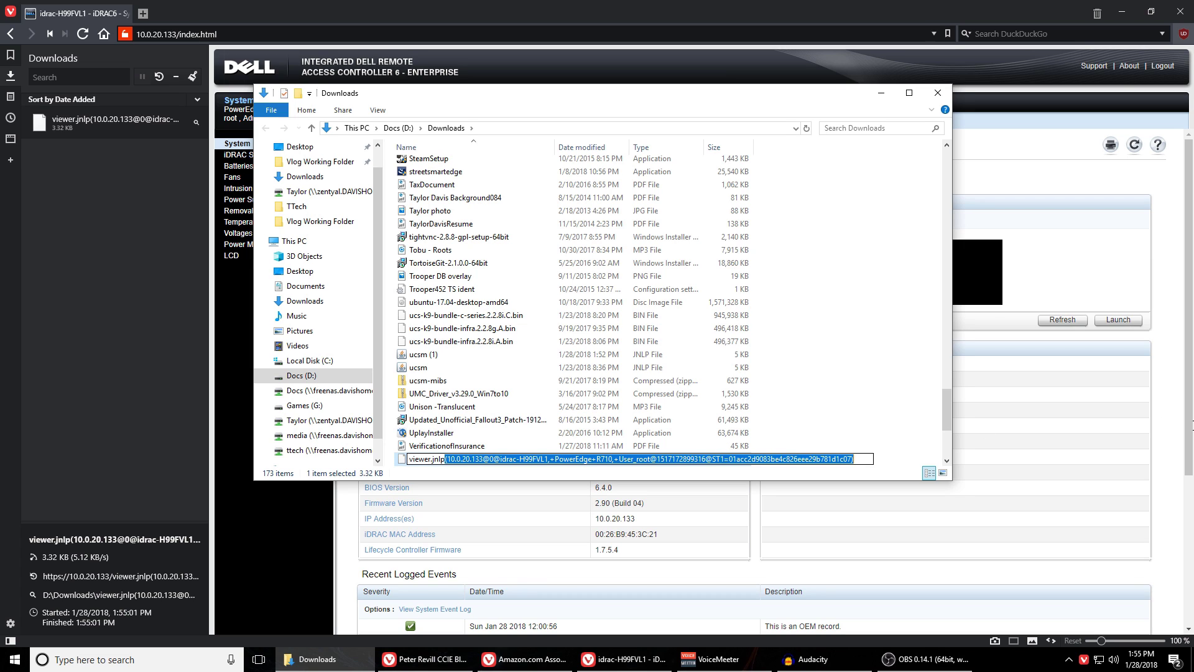
key(Delete)
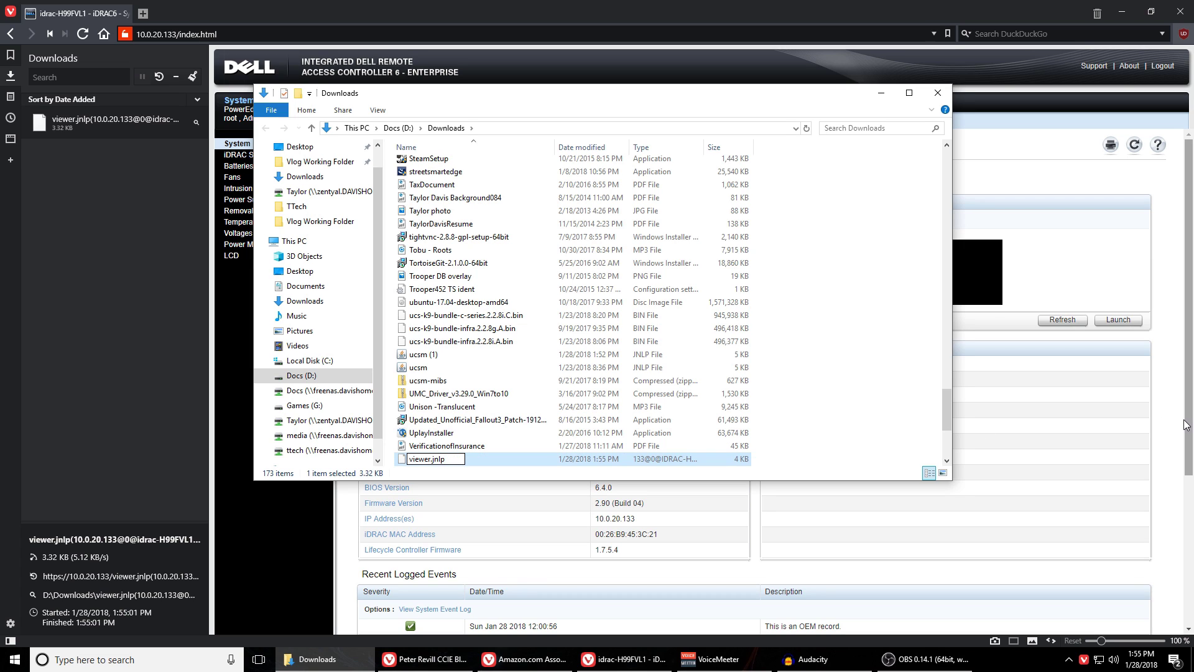
key(Return)
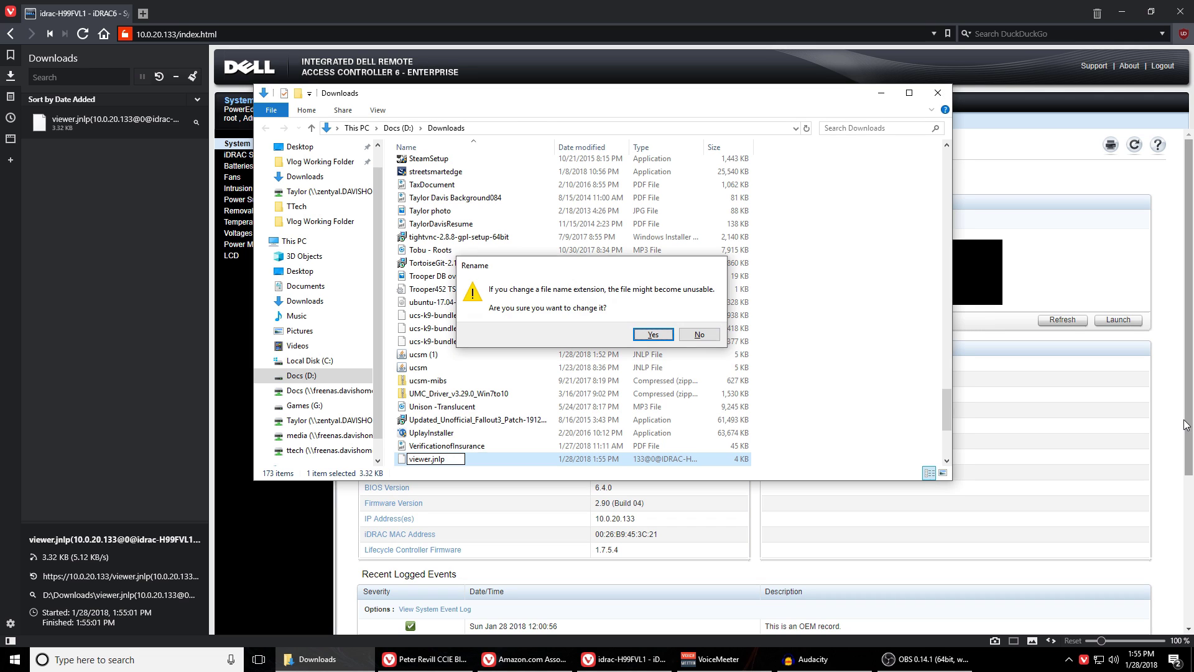
key(Return)
key(Return)
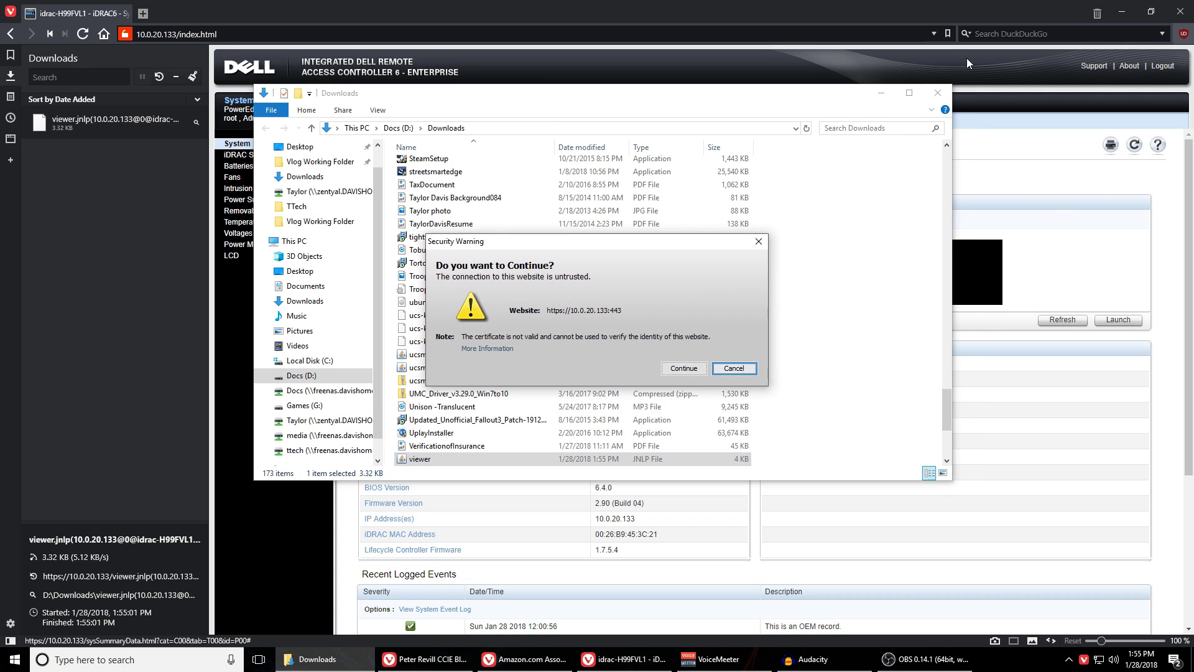
Step: Continue past the certificate warning, accept the risk, and run the R710 virtual console
click(938, 93)
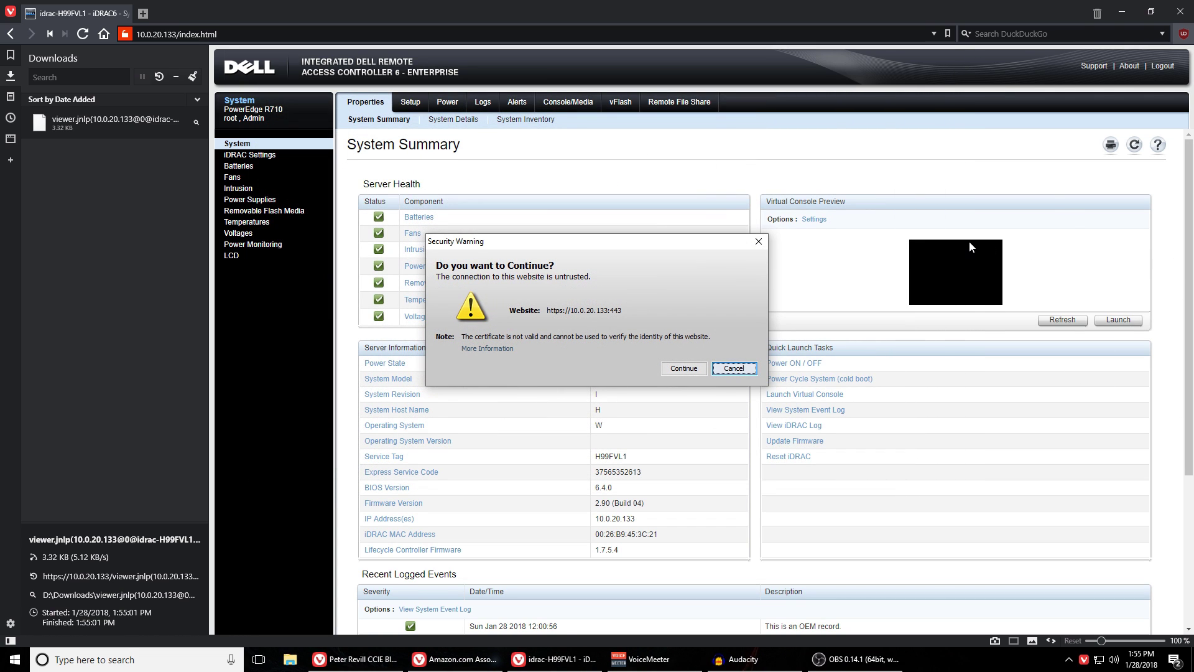
click(679, 368)
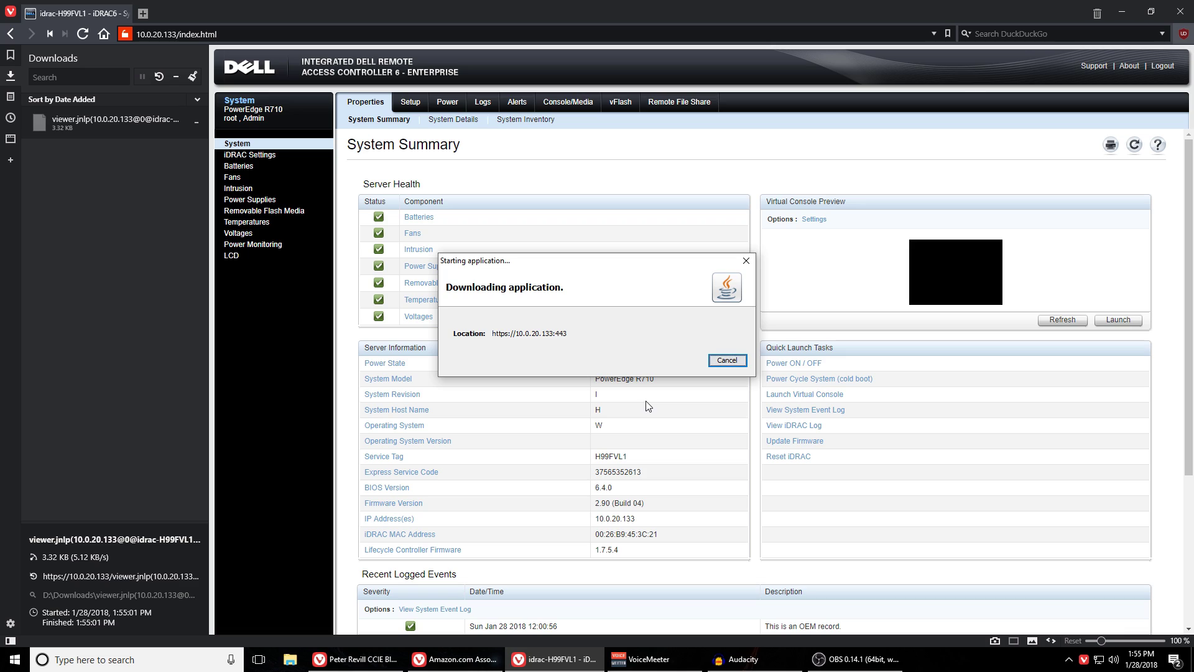
click(1119, 13)
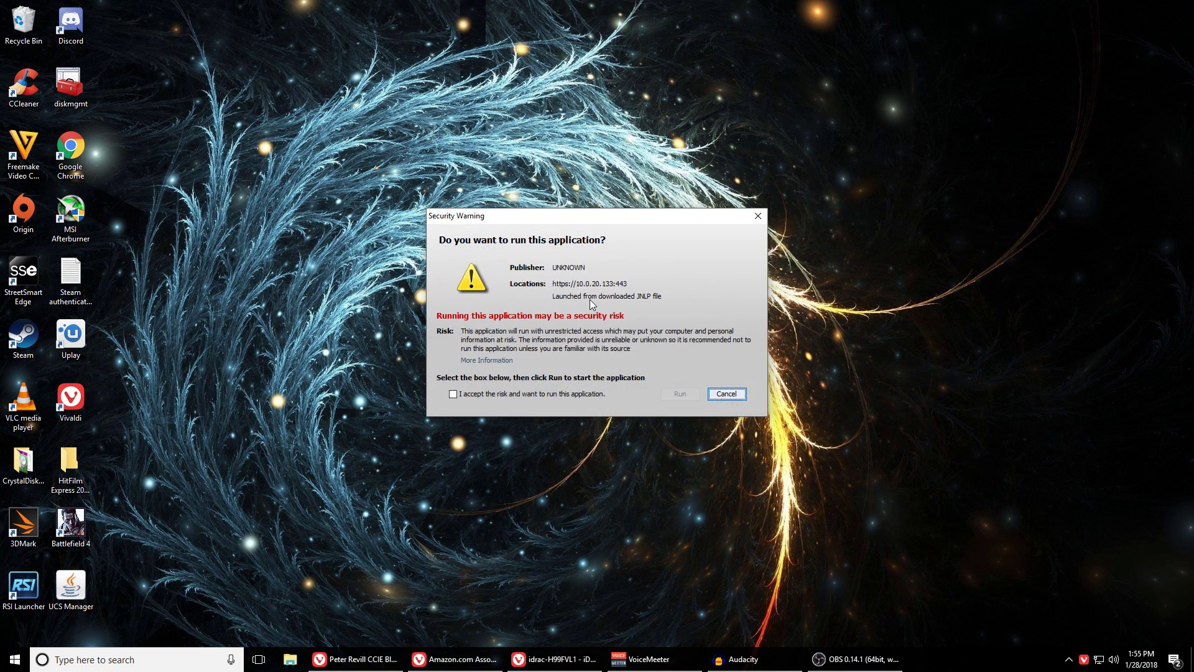
click(480, 396)
click(680, 394)
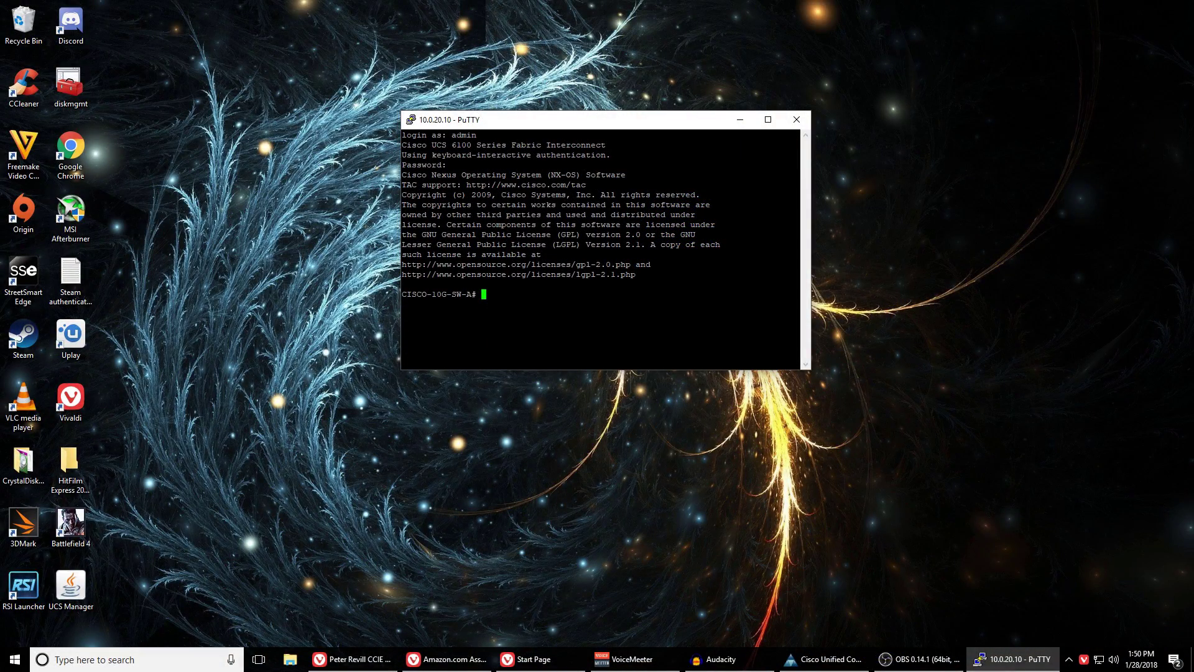
Step: In the system services scope, enable http and disable http-redirect on the fabric interconnect
text(m)
key(Return)
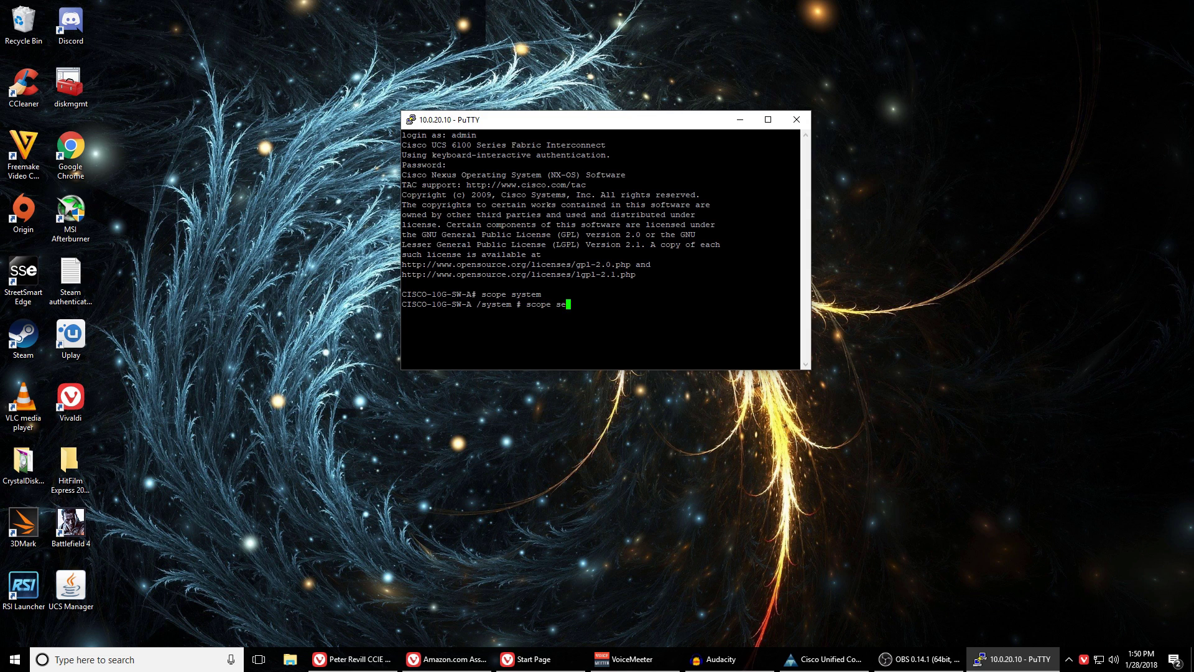
key(Return)
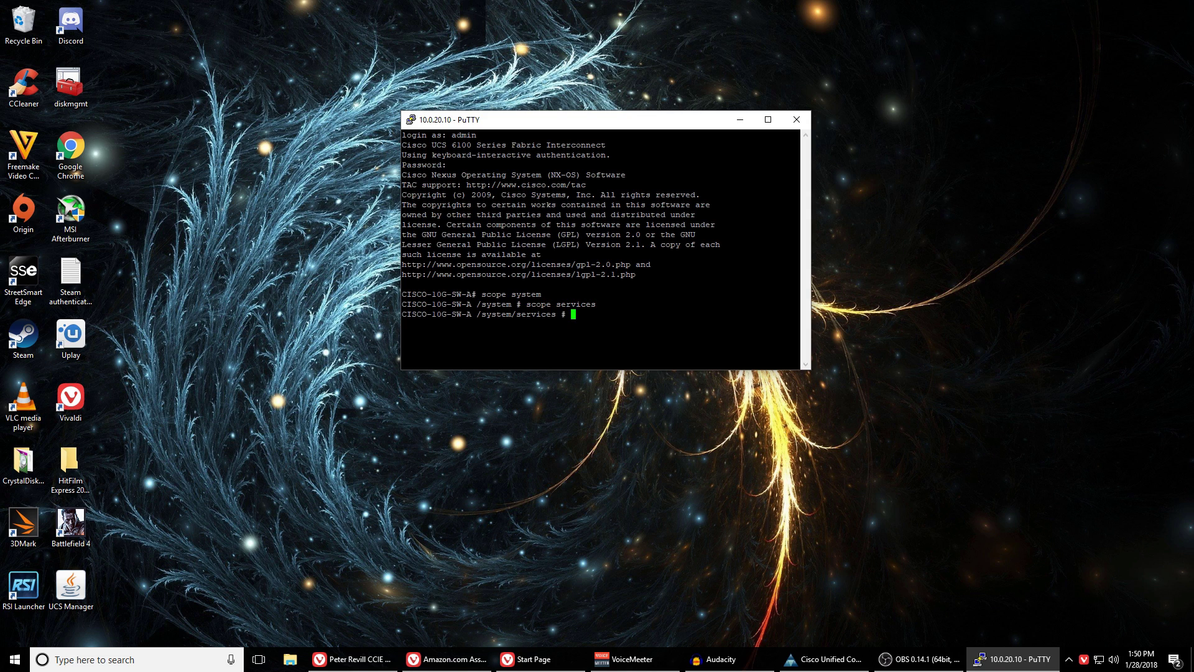
text(enable http)
key(Return)
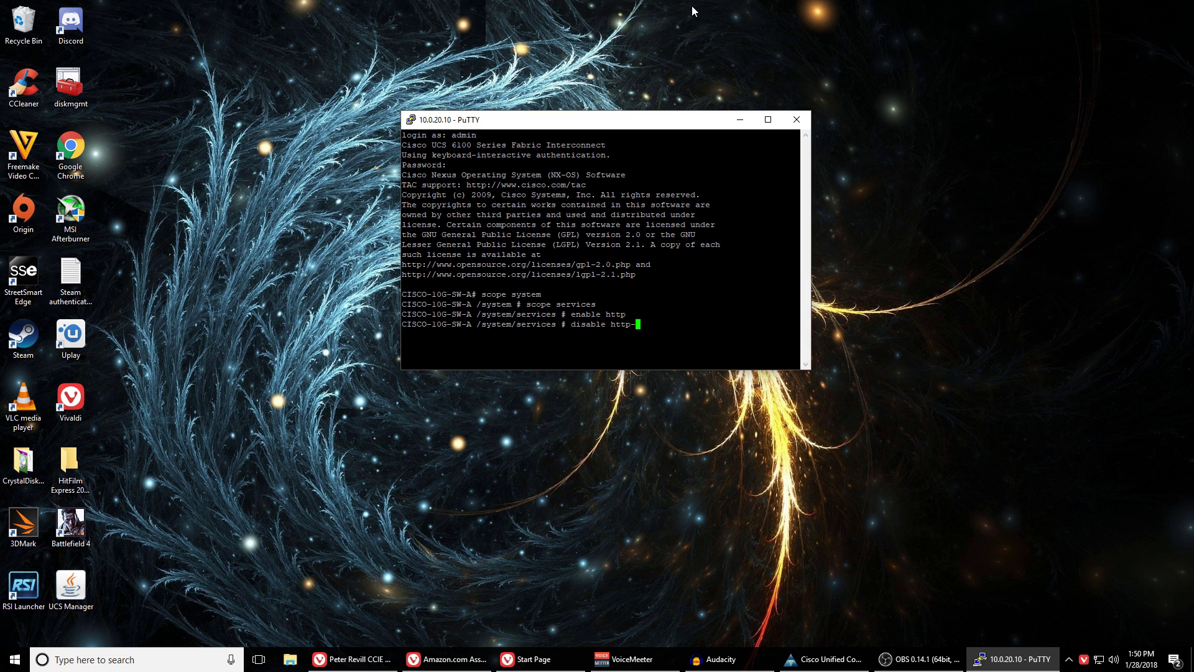
key(Return)
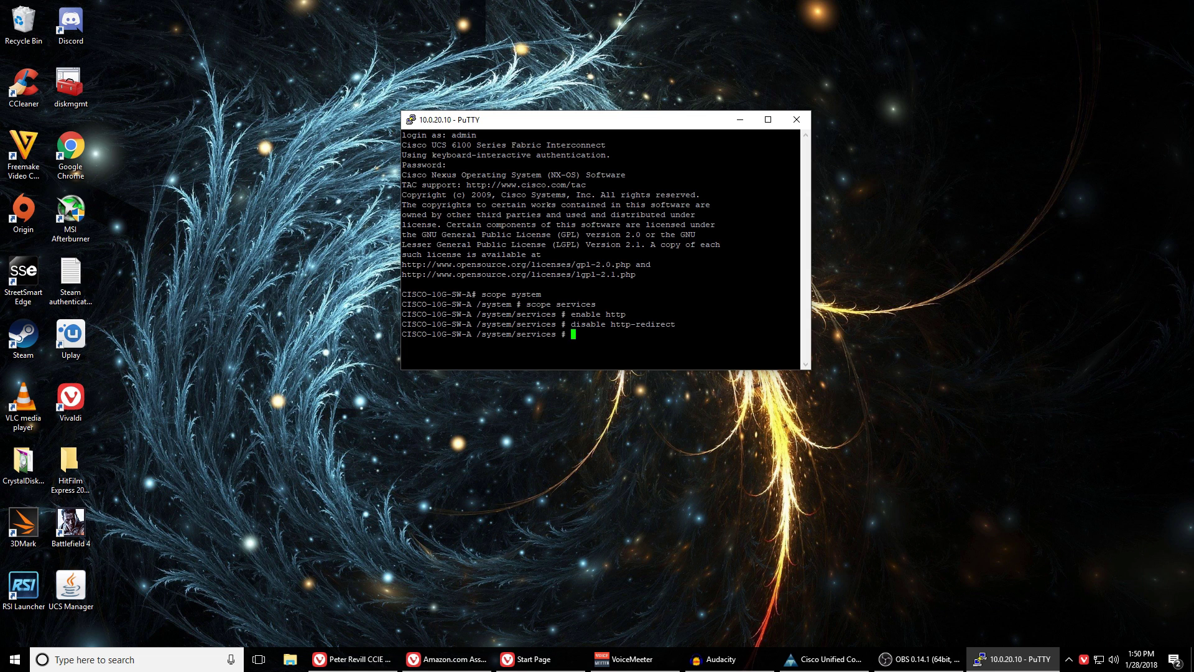
key(alt+Tab)
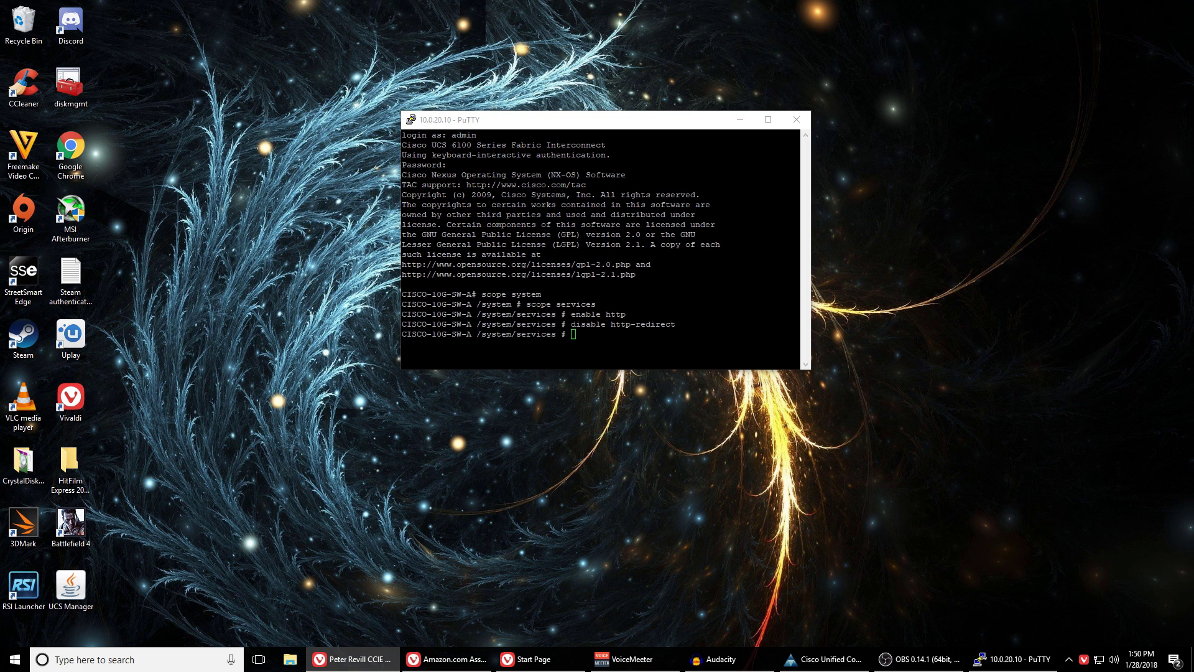
key(alt+Tab)
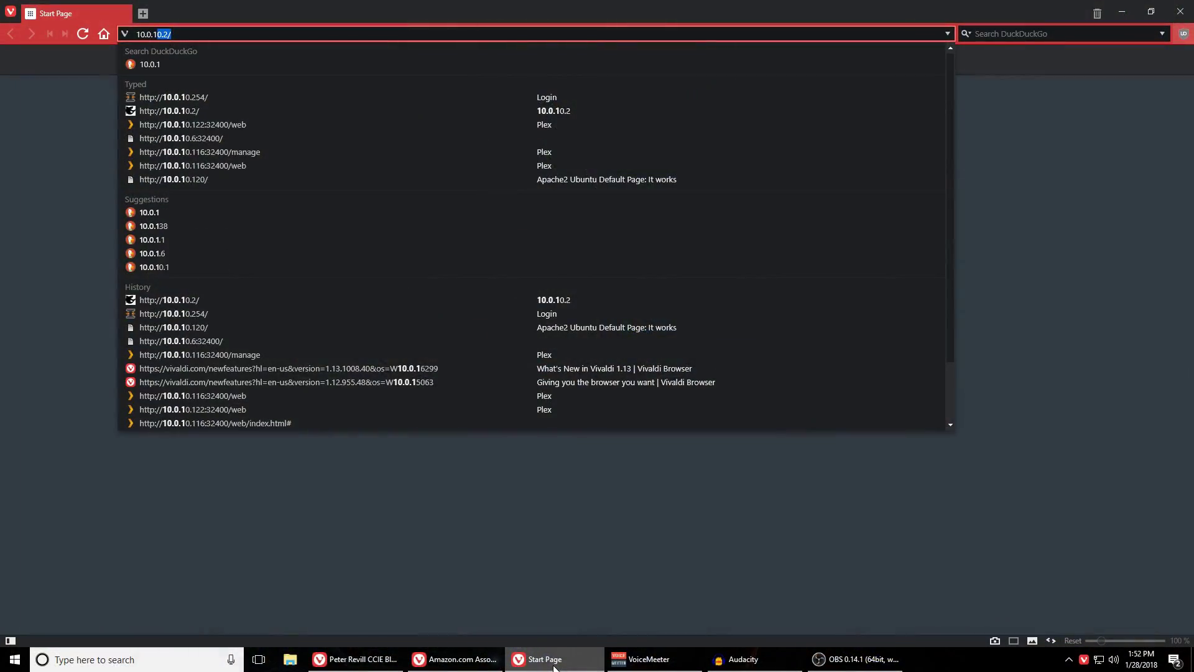
Step: Load the UCS Manager page at 10.0.20.10, launch UCS Manager, and open ucsm.jnlp
key(BackSpace)
text(20)
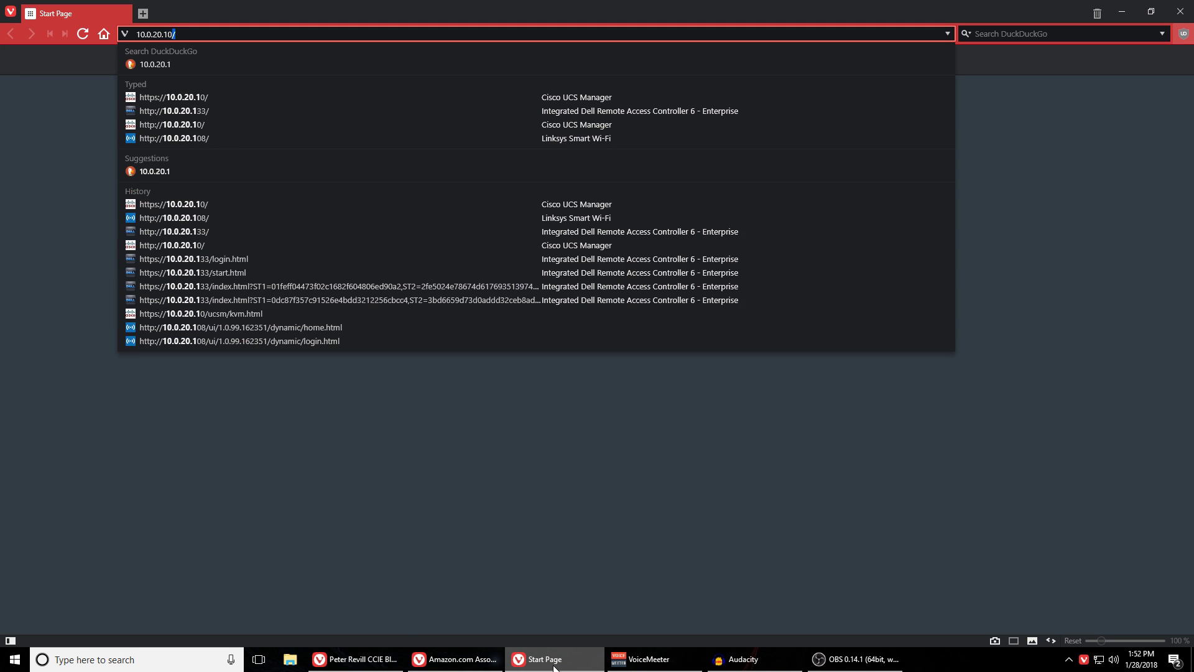
key(Escape)
key(Escape)
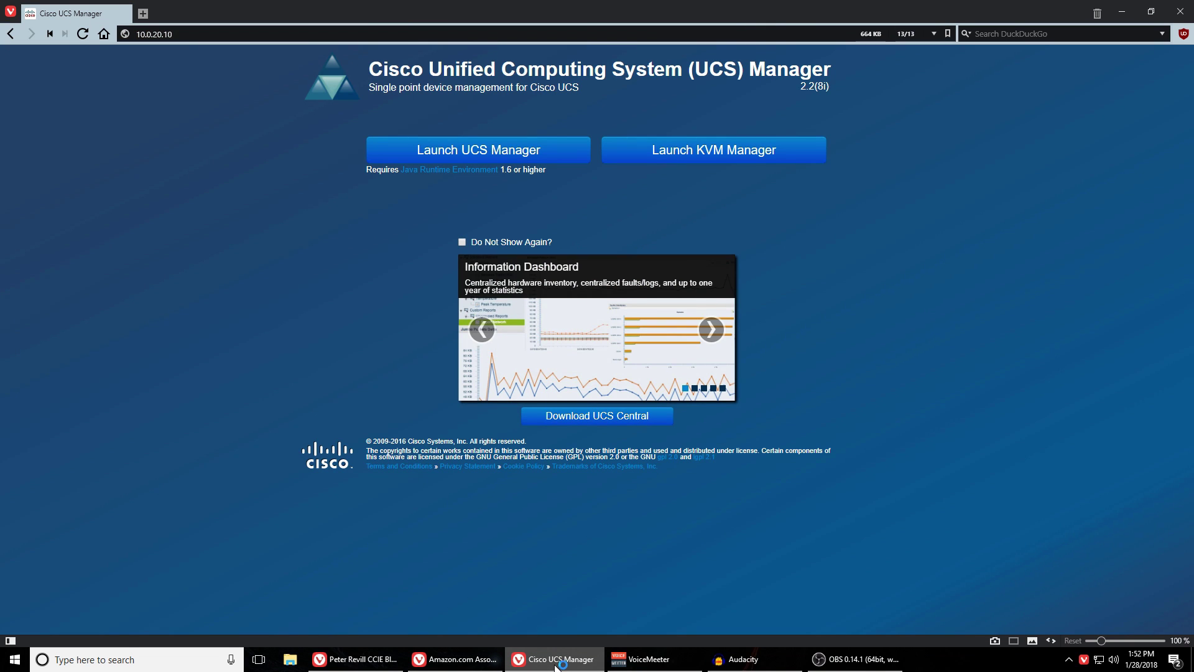
click(414, 161)
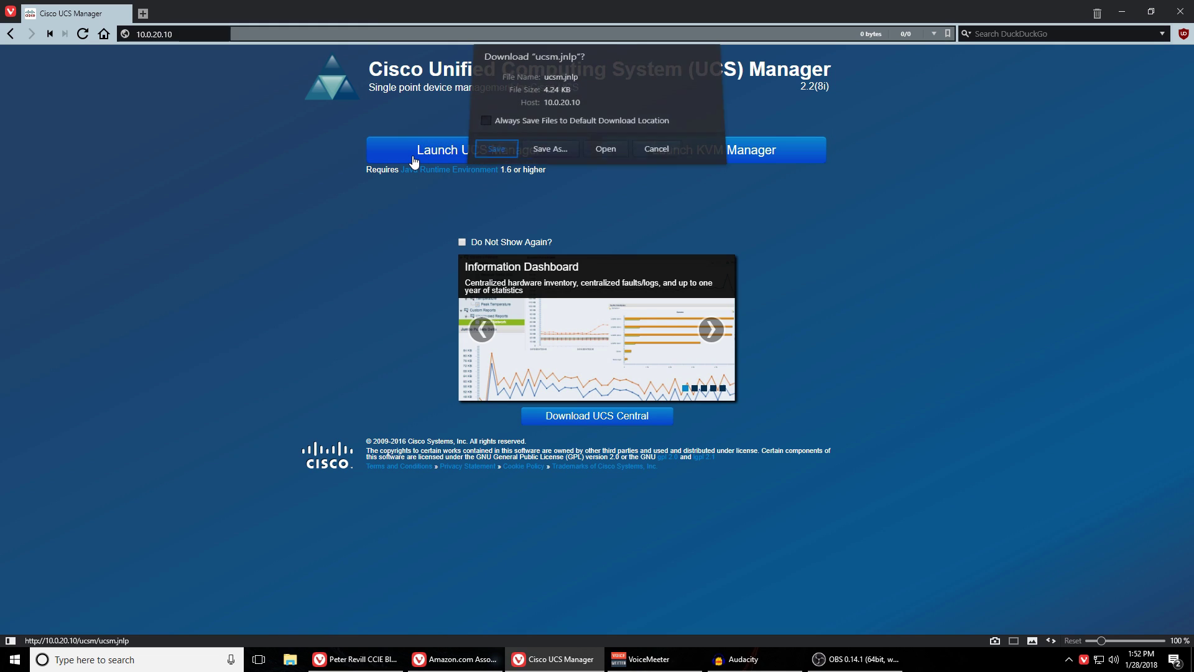
click(606, 155)
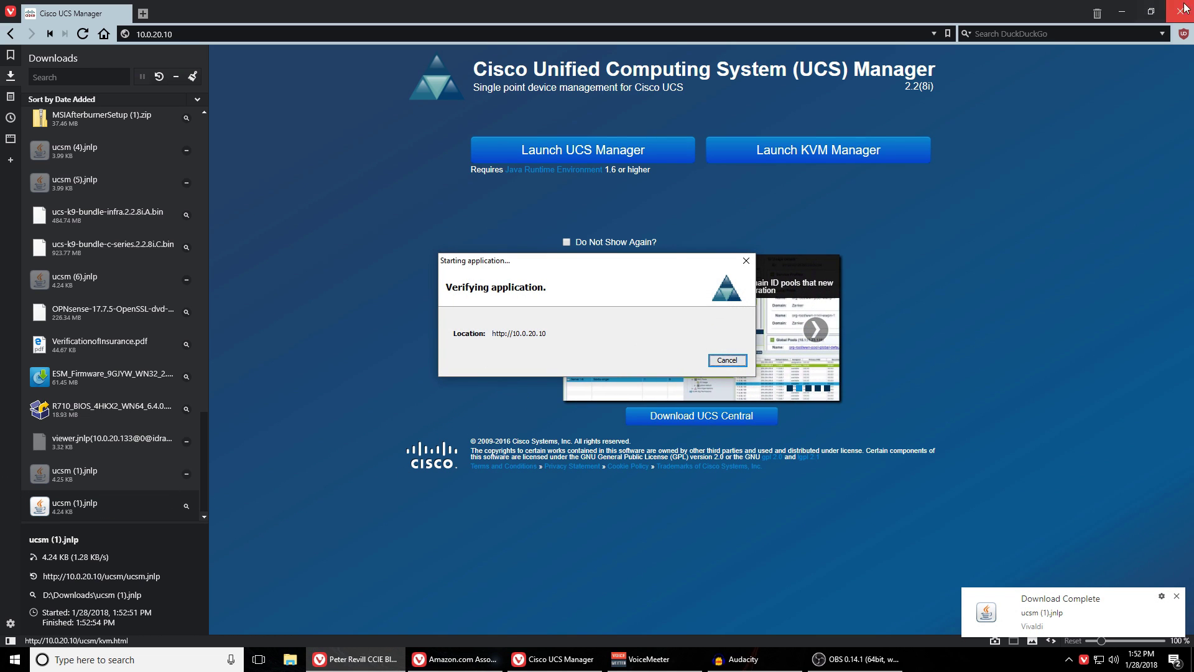
Step: Log in to Cisco UCS Manager from its login dialog
click(1123, 14)
click(593, 330)
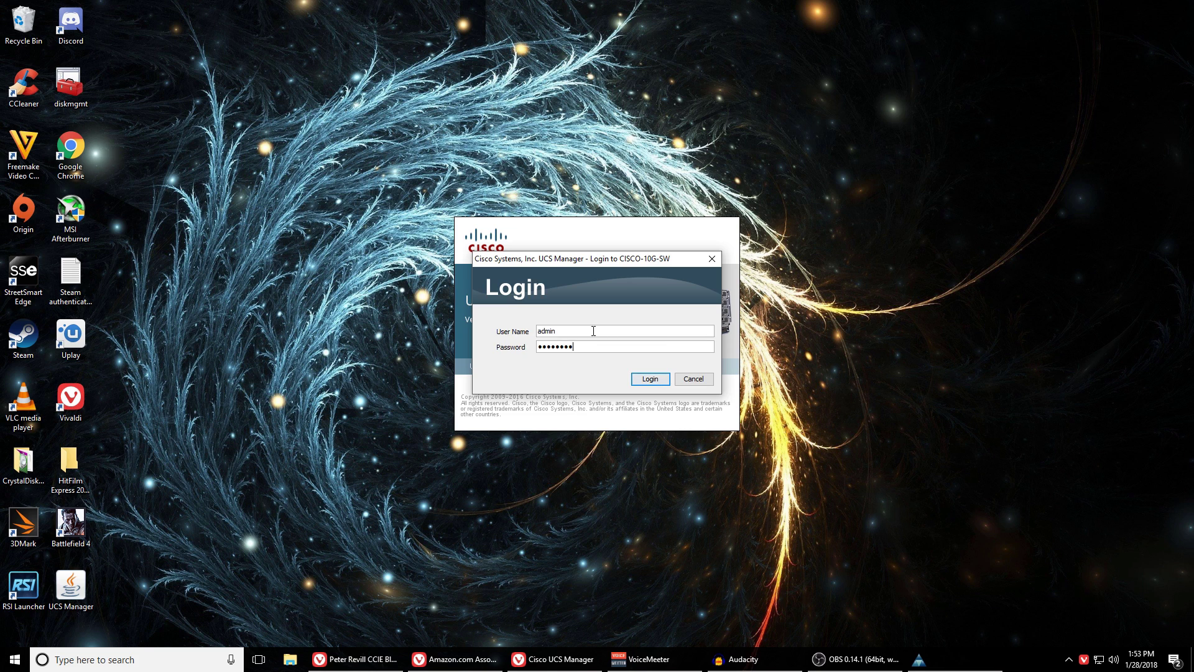
key(Return)
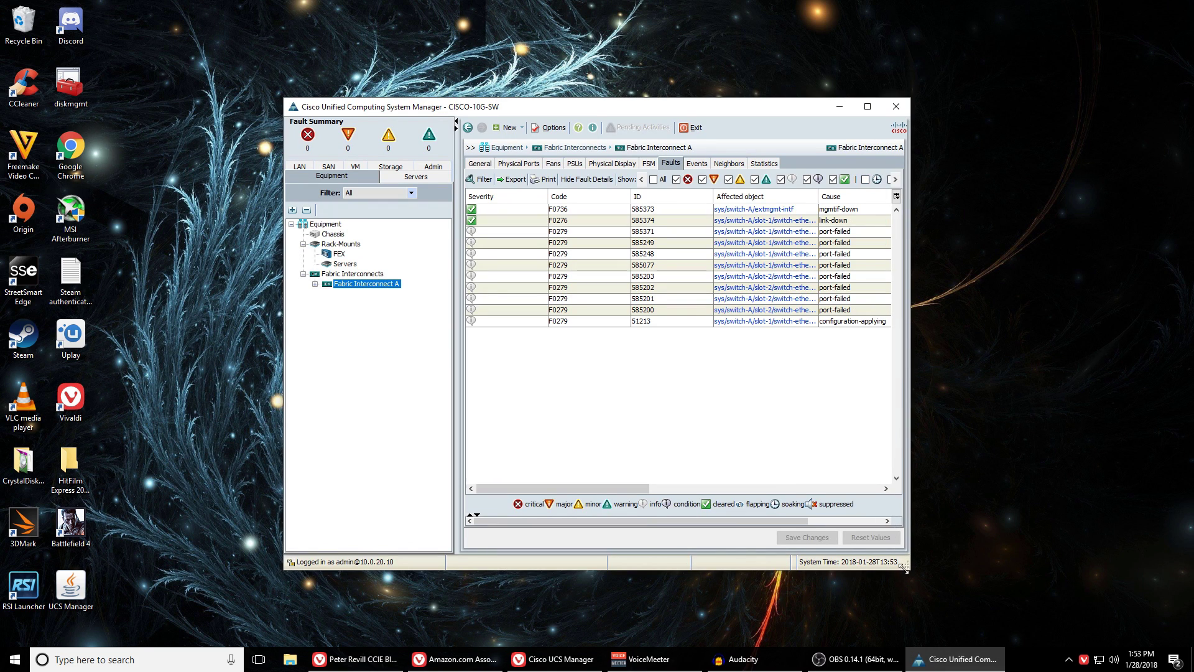
Step: Enlarge the window, show Fabric Interconnect A's General tab, and right-click a port
drag(904, 568, 1089, 603)
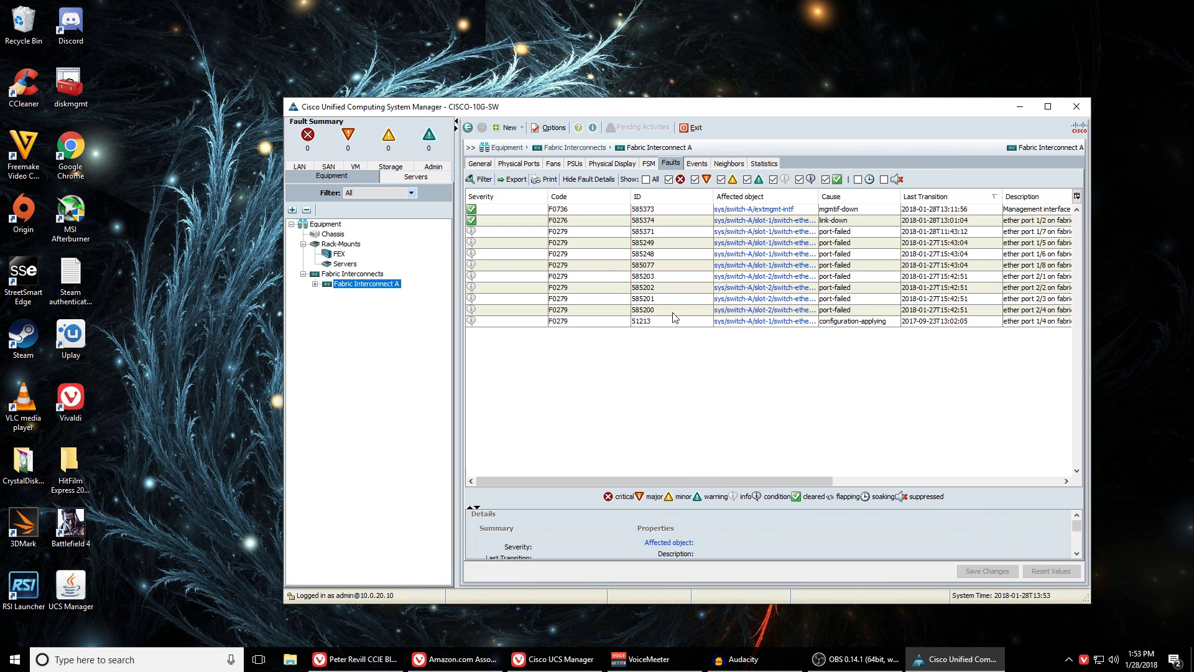
click(478, 163)
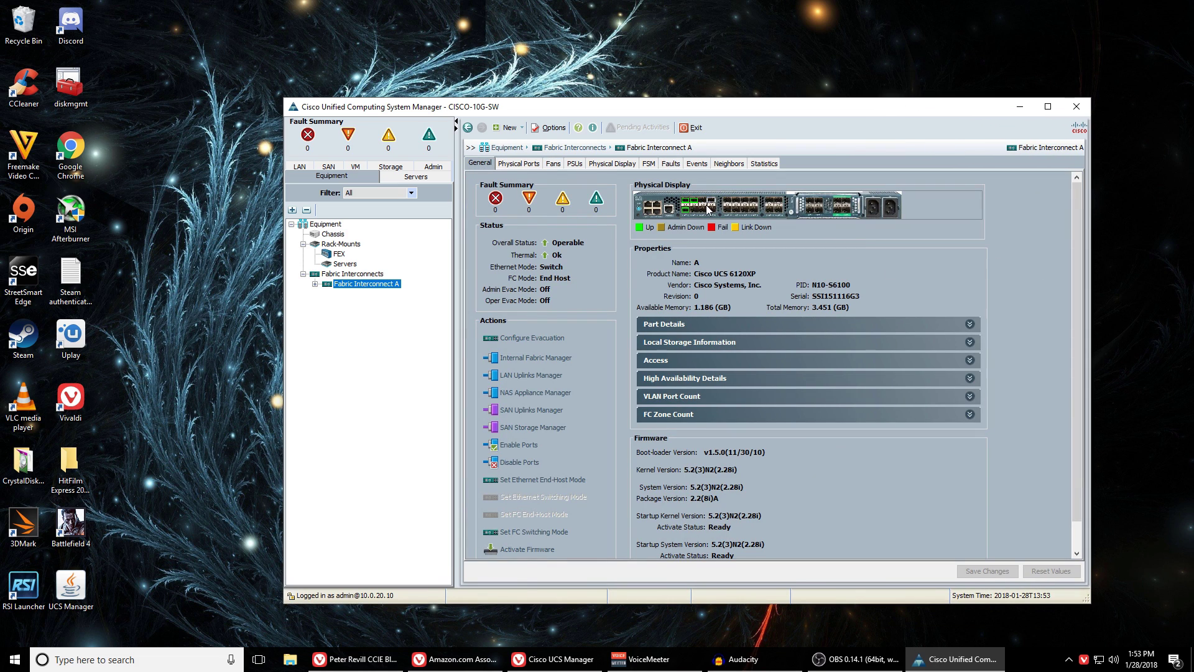
right_click(712, 205)
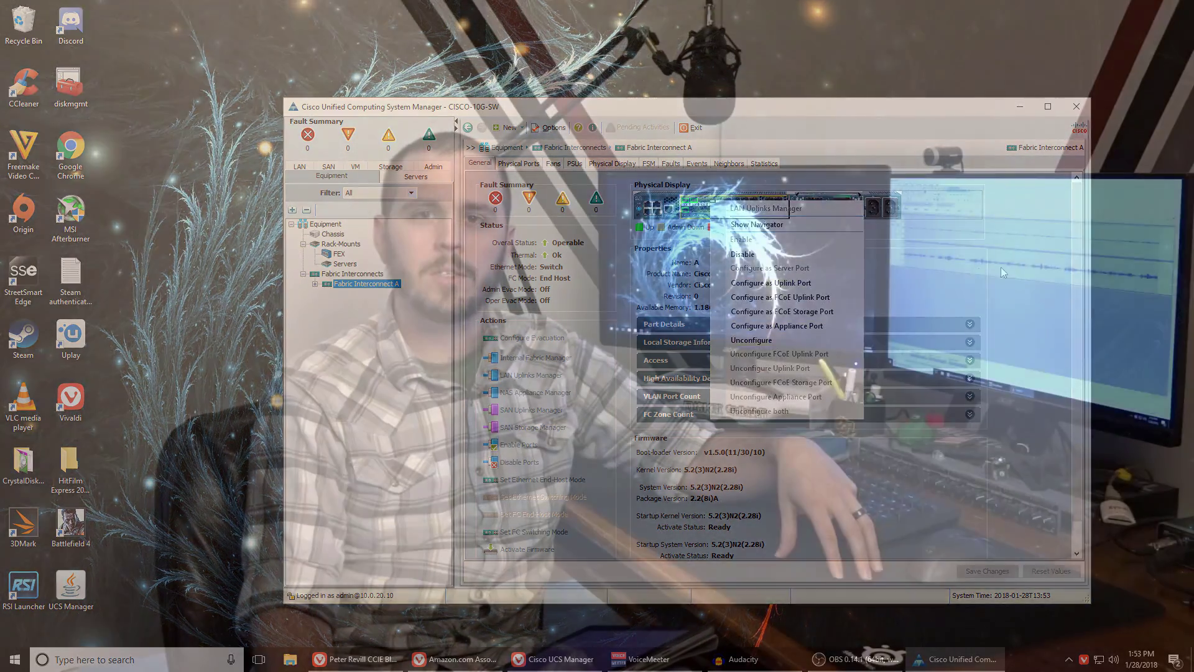